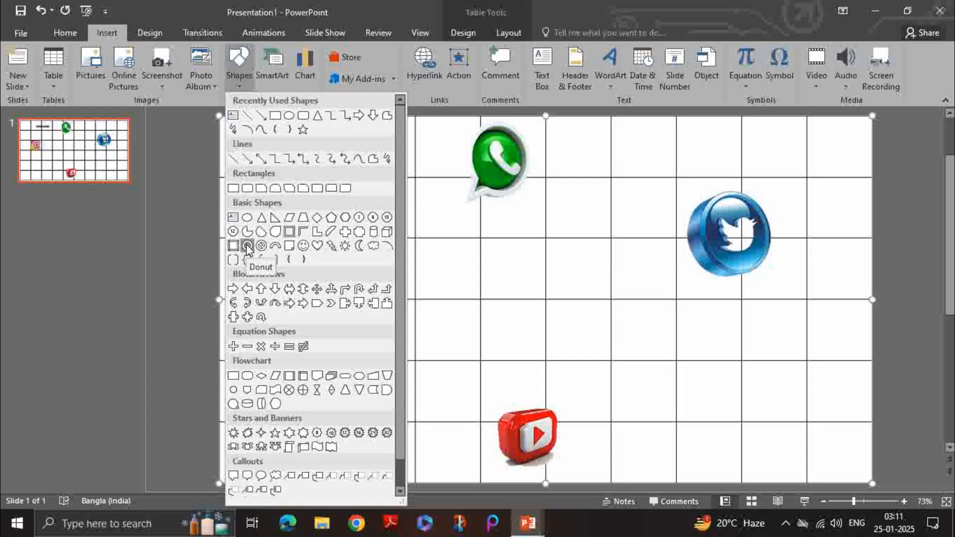
# Step: Draw a donut shape about 10.56 cm high and 9.54 cm wide over the Instagram icon
pyautogui.click(247, 245)
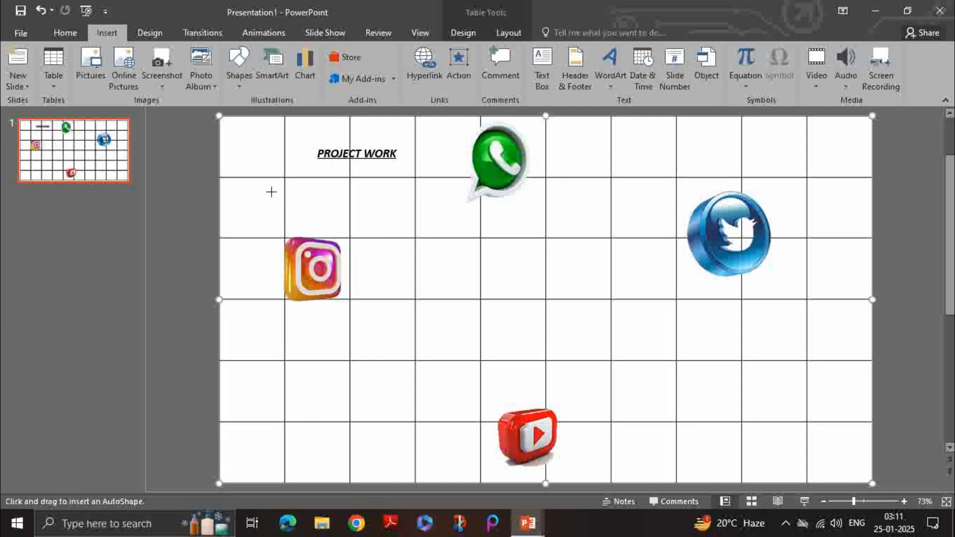
pyautogui.moveTo(271, 192)
pyautogui.mouseDown()
pyautogui.moveTo(337, 268)
pyautogui.moveTo(460, 374)
pyautogui.moveTo(439, 390)
pyautogui.moveTo(449, 390)
pyautogui.mouseUp()
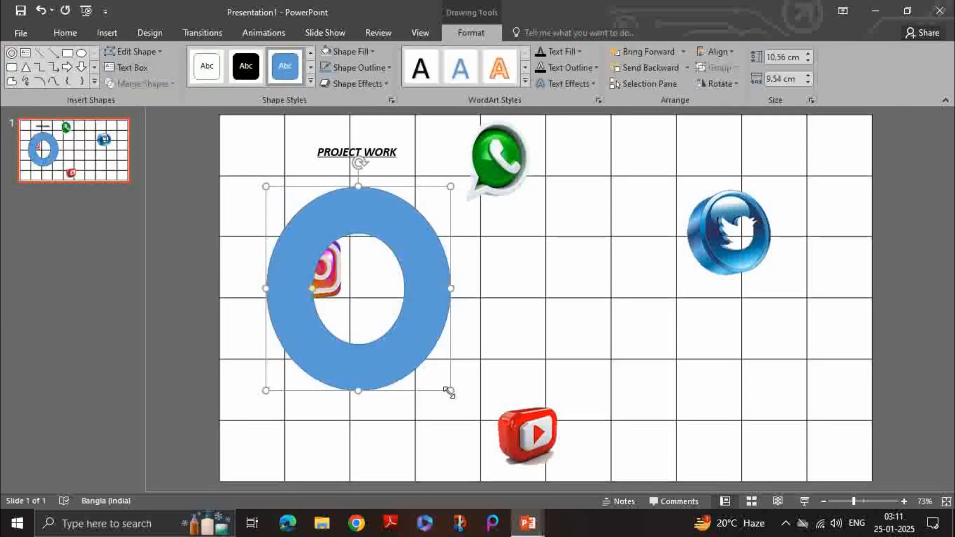
# Step: Give the donut a solid black fill and remove its outline
pyautogui.rightClick(373, 371)
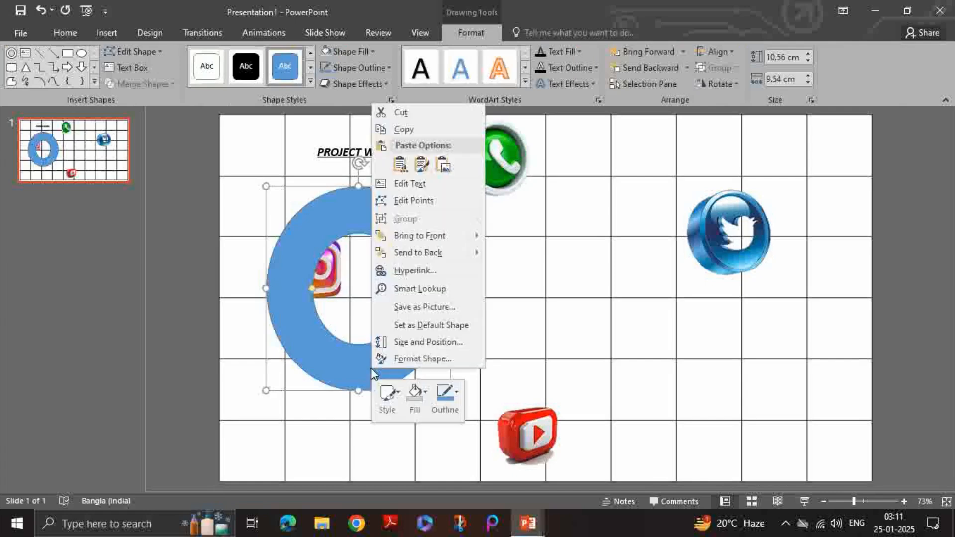
pyautogui.click(410, 355)
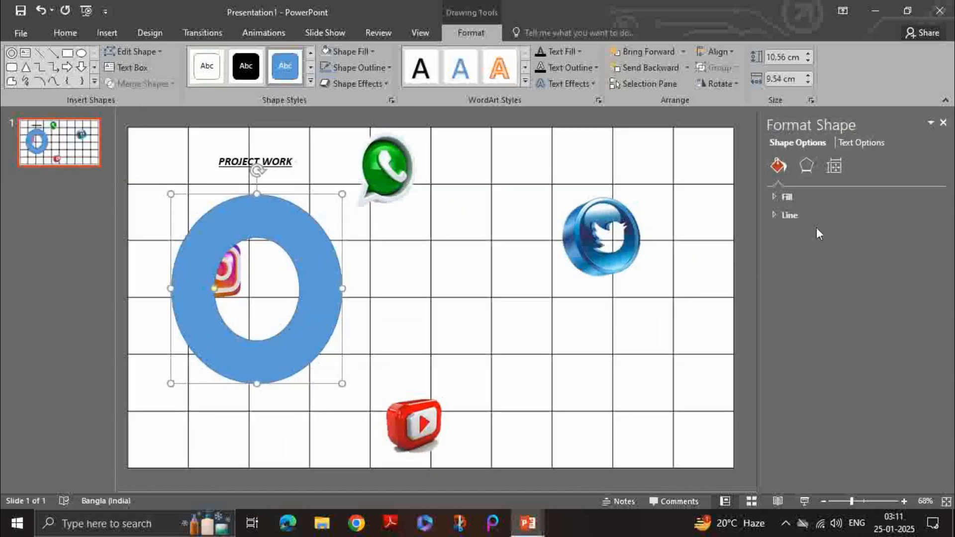
pyautogui.click(785, 198)
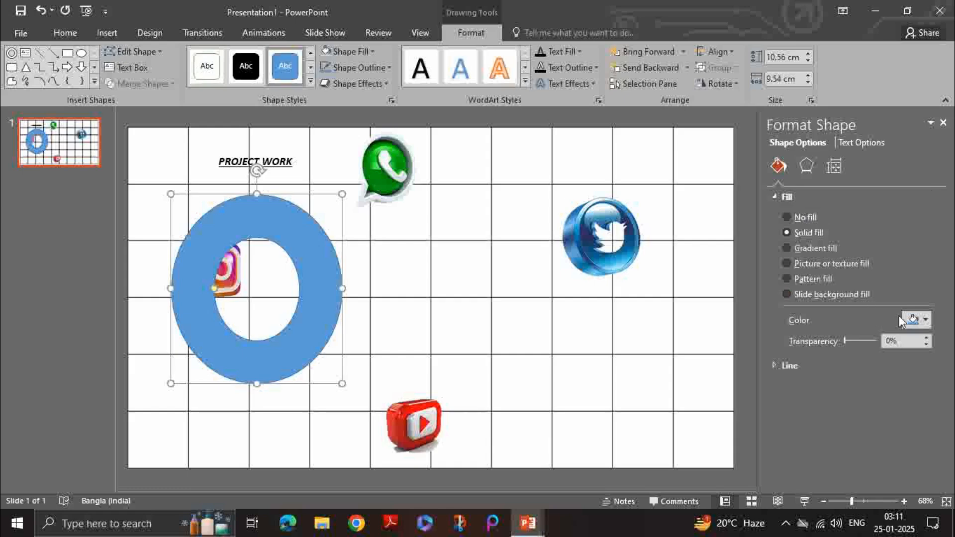
pyautogui.click(914, 320)
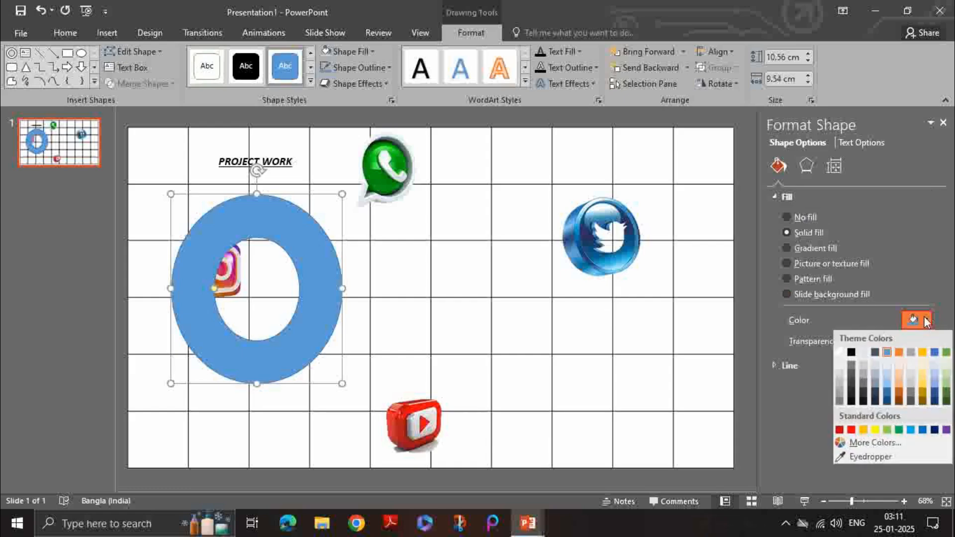
pyautogui.click(851, 353)
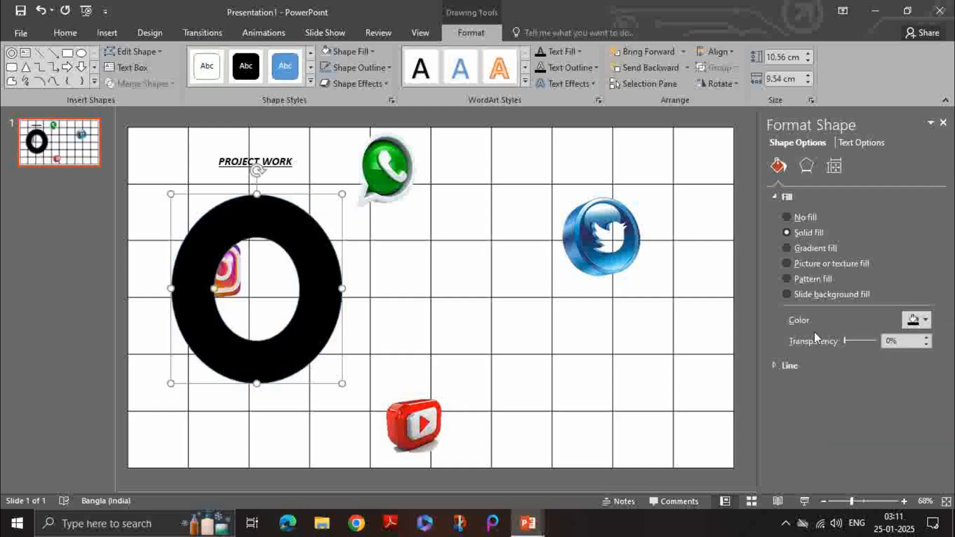
pyautogui.click(784, 365)
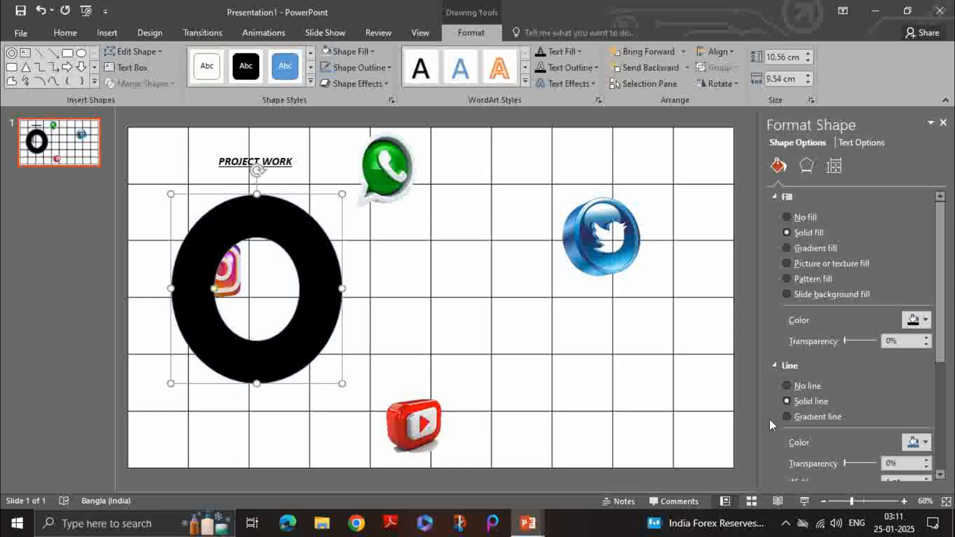
pyautogui.click(797, 387)
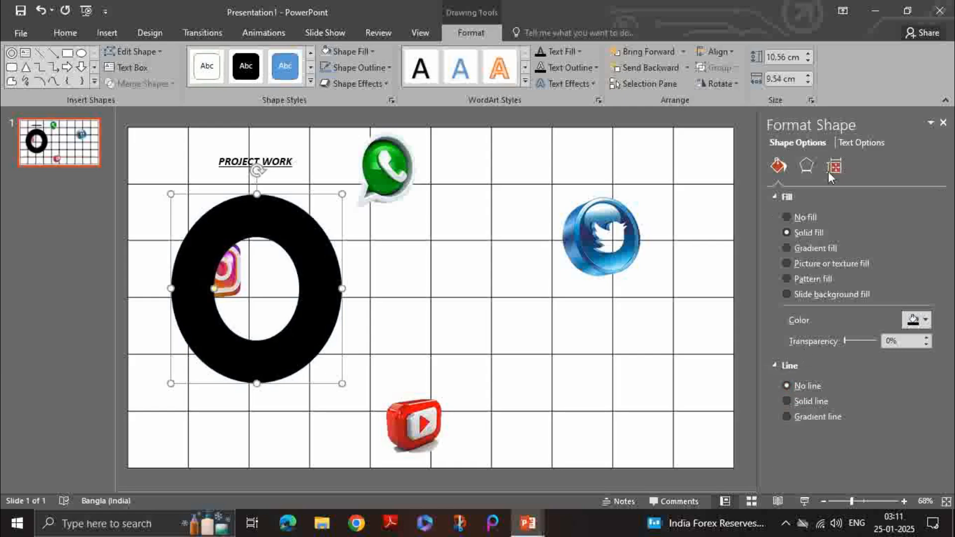
# Step: Apply soft edges of 20 pt to the donut
pyautogui.click(807, 169)
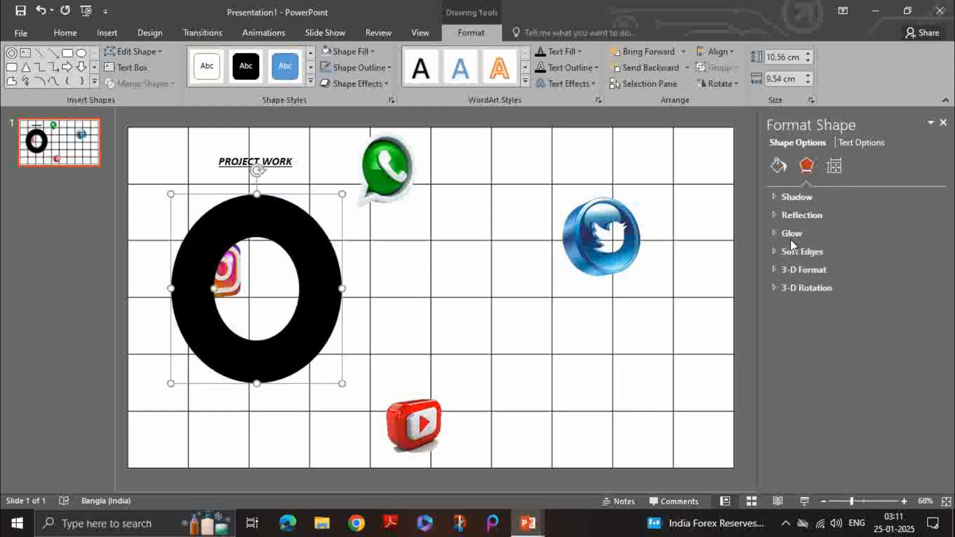
pyautogui.click(797, 252)
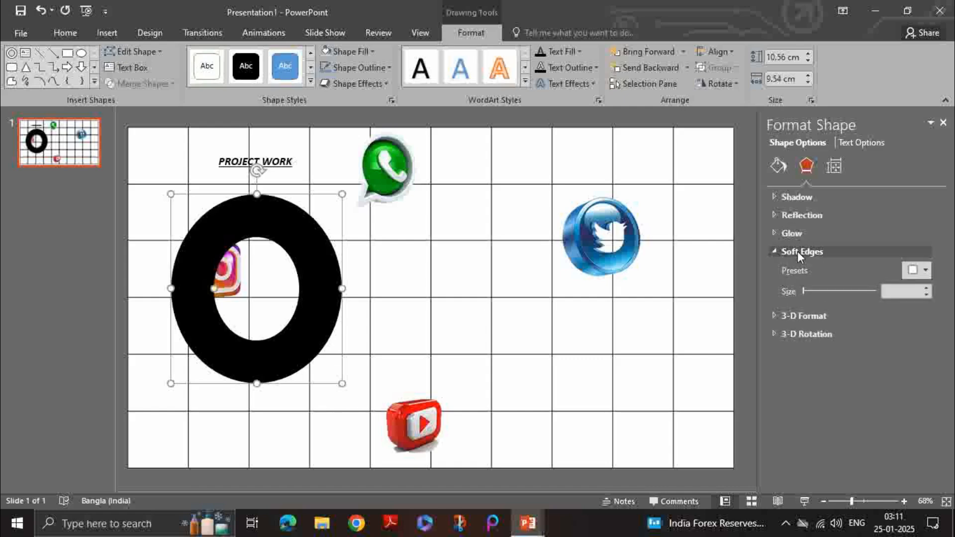
pyautogui.click(842, 292)
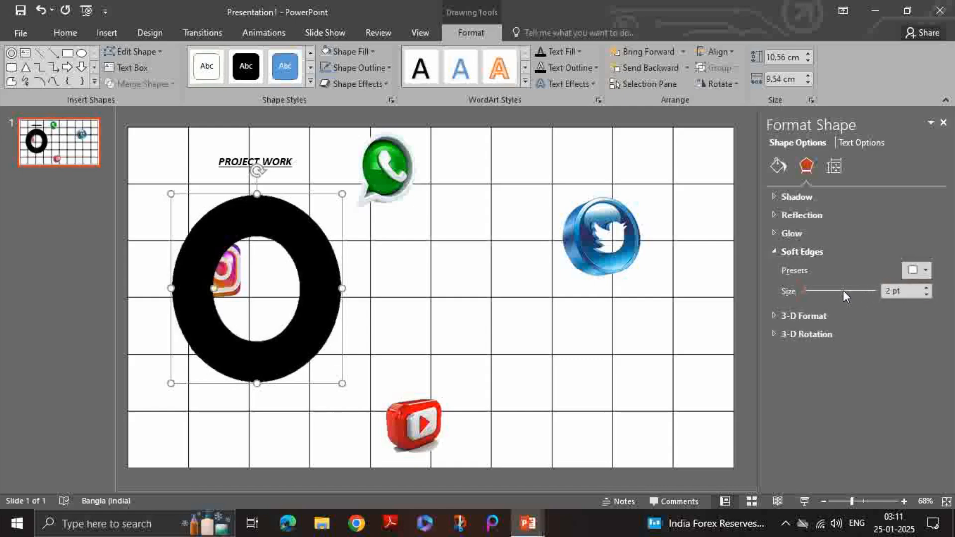
pyautogui.click(926, 288)
pyautogui.moveTo(927, 289); pyautogui.dragTo(927, 289)
pyautogui.click(927, 289)
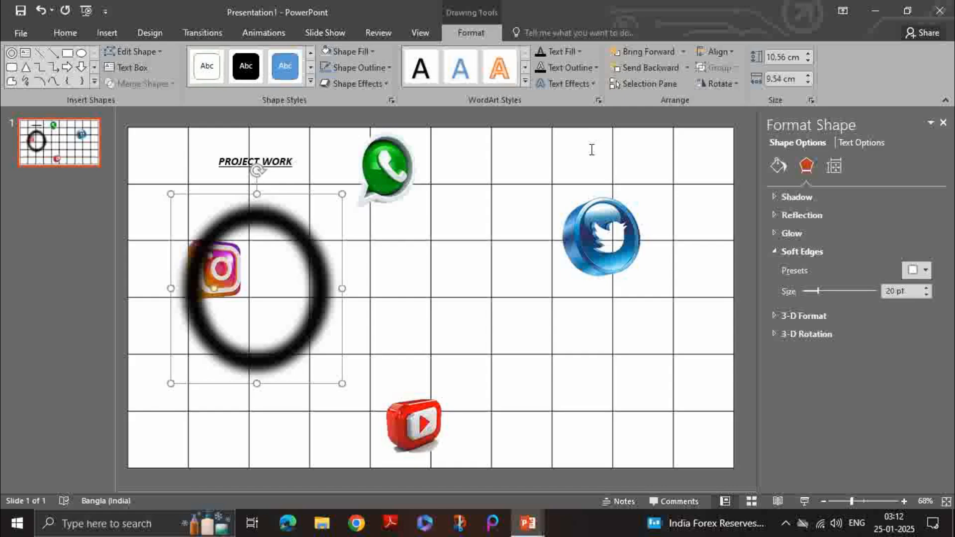
# Step: Enlarge the donut from its centre to about 65.54 cm by 59.25 cm and narrow its hole to a small spotlight
pyautogui.scroll(-6, 592, 150)
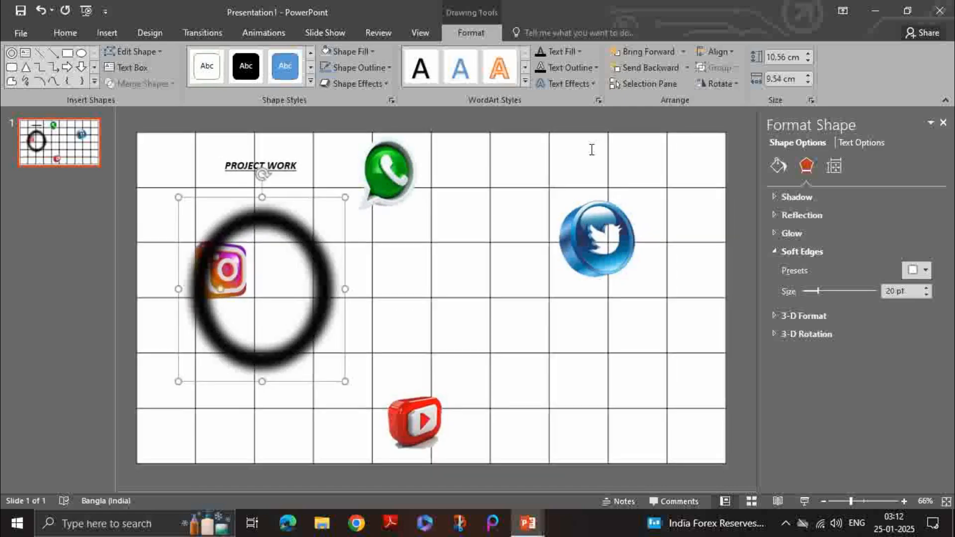
pyautogui.scroll(2, 592, 147)
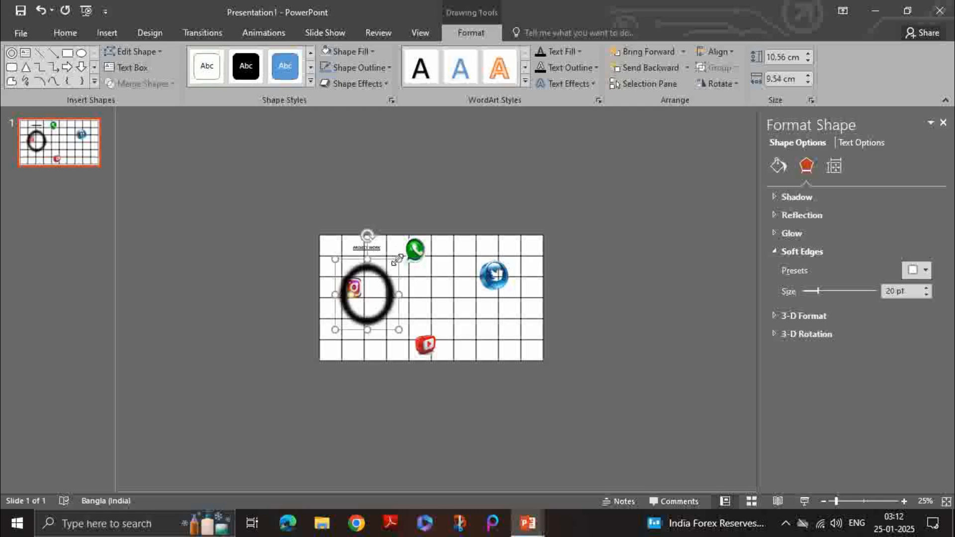
pyautogui.moveTo(398, 259); pyautogui.dragTo(563, 197)
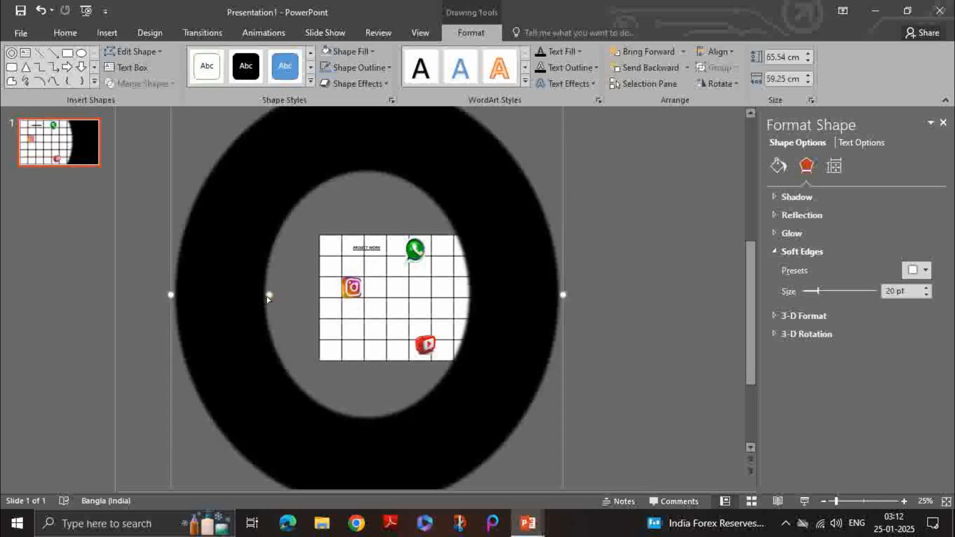
pyautogui.moveTo(267, 297); pyautogui.dragTo(390, 286)
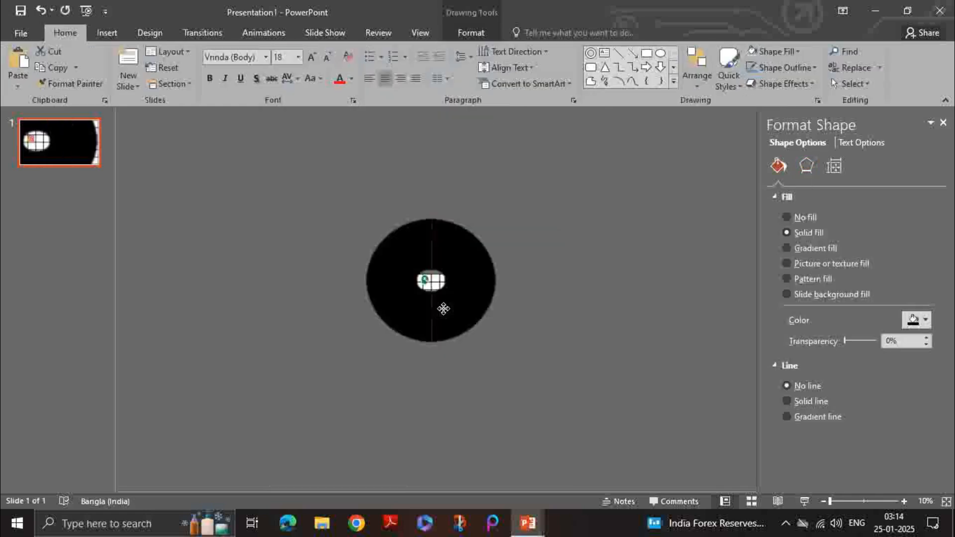
# Step: Enlarge and reposition the donut so its black ring covers the whole slide and its hole frames the Instagram icon
pyautogui.moveTo(443, 309); pyautogui.dragTo(421, 321)
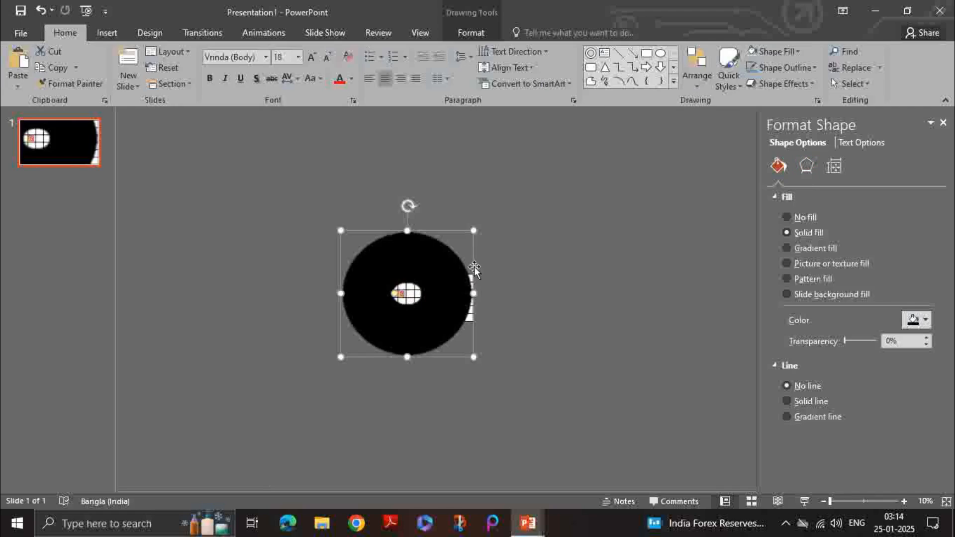
pyautogui.moveTo(473, 231); pyautogui.dragTo(495, 204)
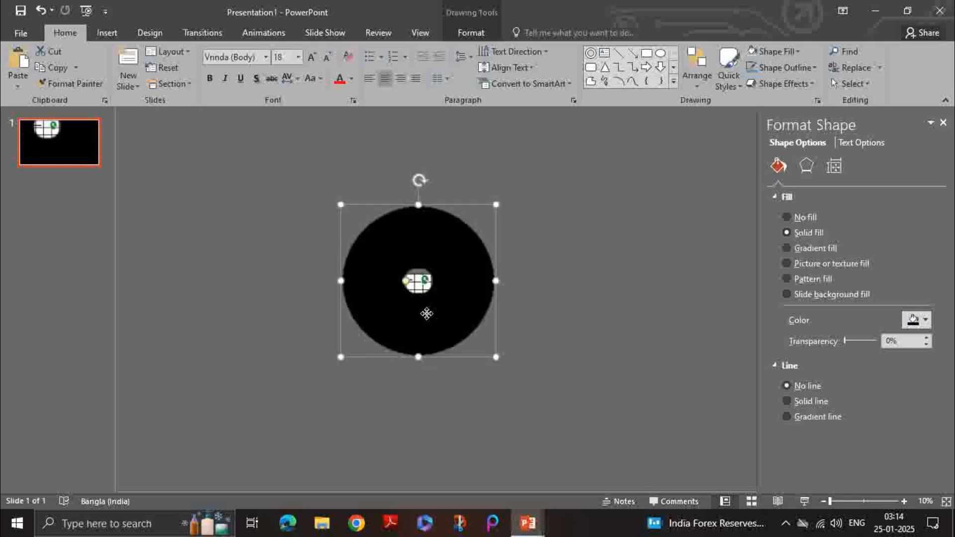
pyautogui.moveTo(427, 313)
pyautogui.mouseDown()
pyautogui.moveTo(408, 320)
pyautogui.moveTo(415, 326)
pyautogui.mouseUp()
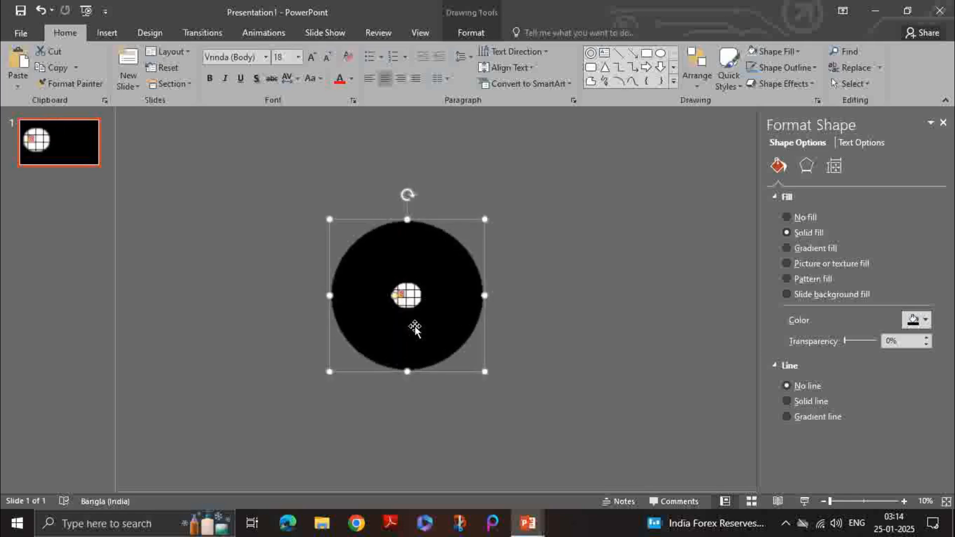
# Step: Paste a copy of slide 1 as slide 2 and move its donut hole over the WhatsApp icon
pyautogui.click(20, 153)
pyautogui.rightClick(20, 153)
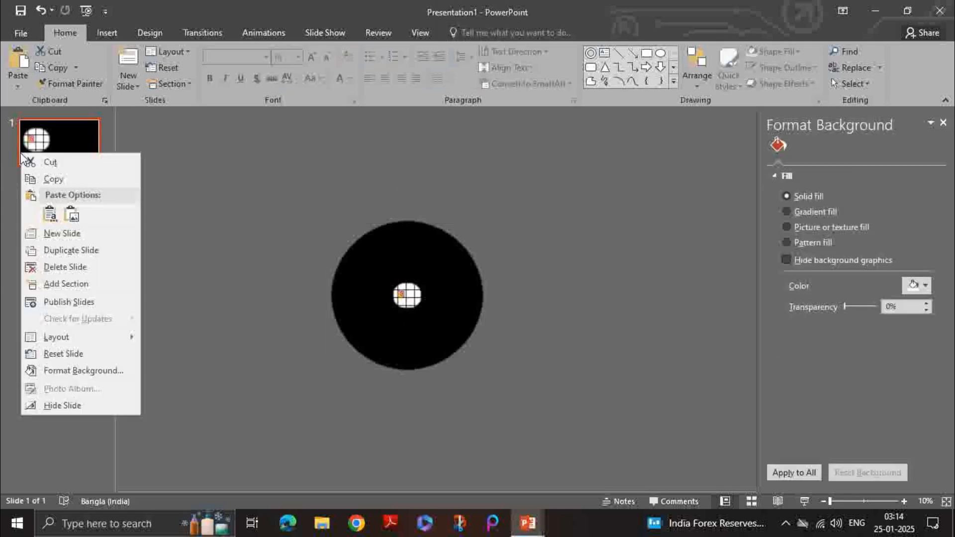
pyautogui.click(55, 178)
pyautogui.rightClick(52, 183)
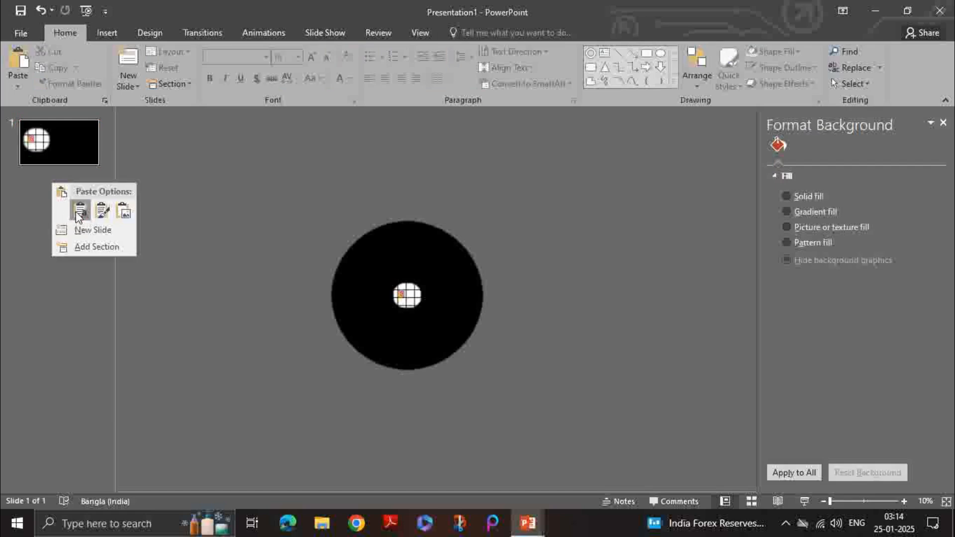
pyautogui.click(80, 211)
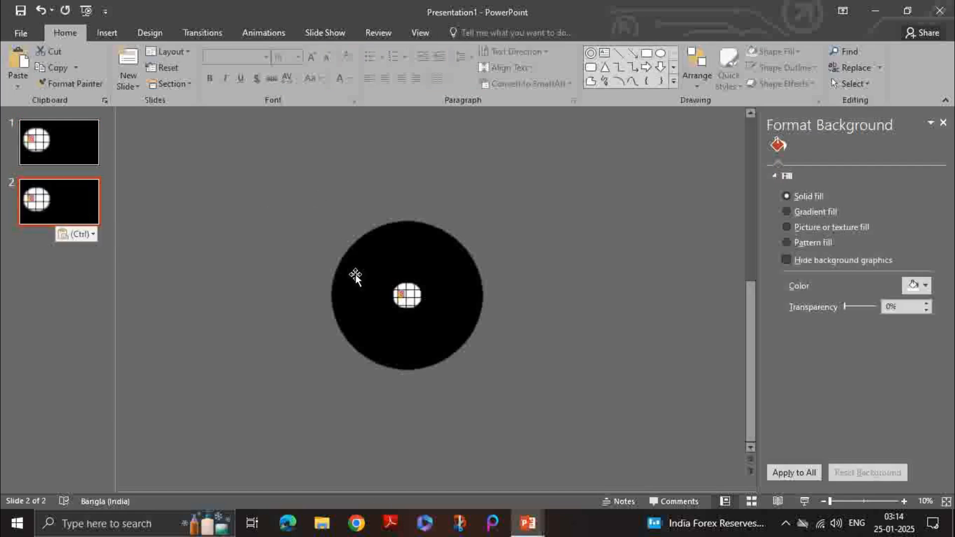
pyautogui.moveTo(365, 313); pyautogui.dragTo(381, 299)
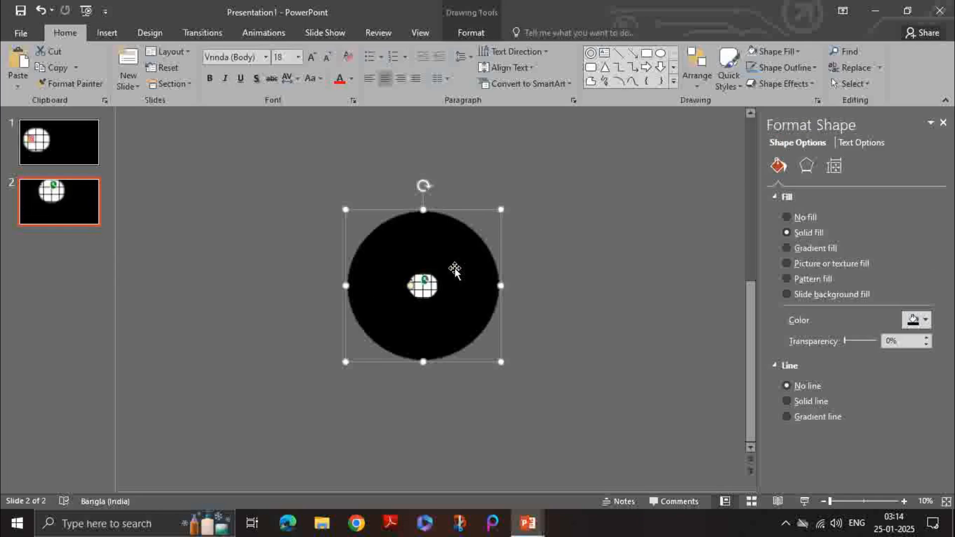
# Step: Paste the copied slide as slide 3 and move its donut hole over the Twitter icon
pyautogui.rightClick(81, 241)
pyautogui.click(113, 267)
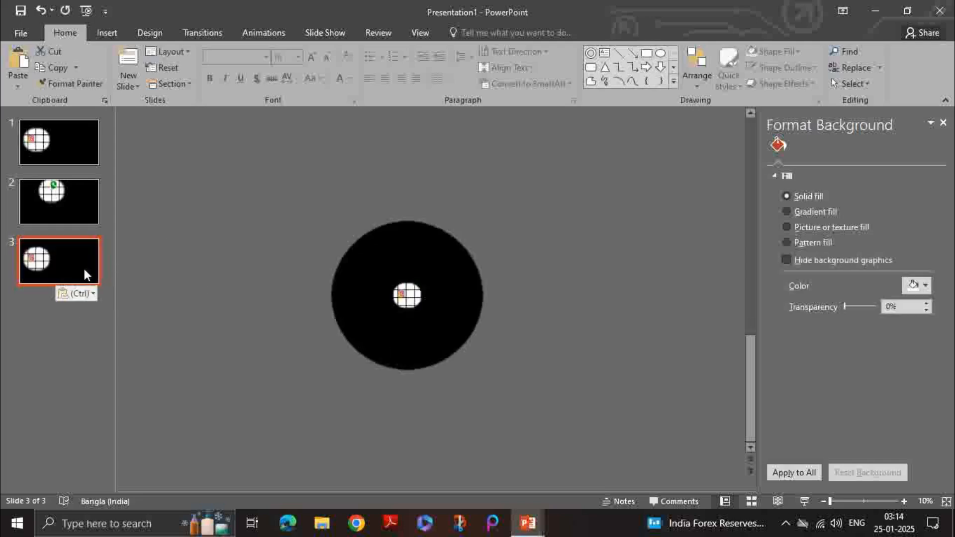
pyautogui.click(435, 324)
pyautogui.moveTo(436, 324)
pyautogui.mouseDown()
pyautogui.moveTo(456, 315)
pyautogui.moveTo(444, 316)
pyautogui.mouseUp()
# Step: Paste the copied slide as slide 4 and move its donut hole over the YouTube icon
pyautogui.rightClick(76, 329)
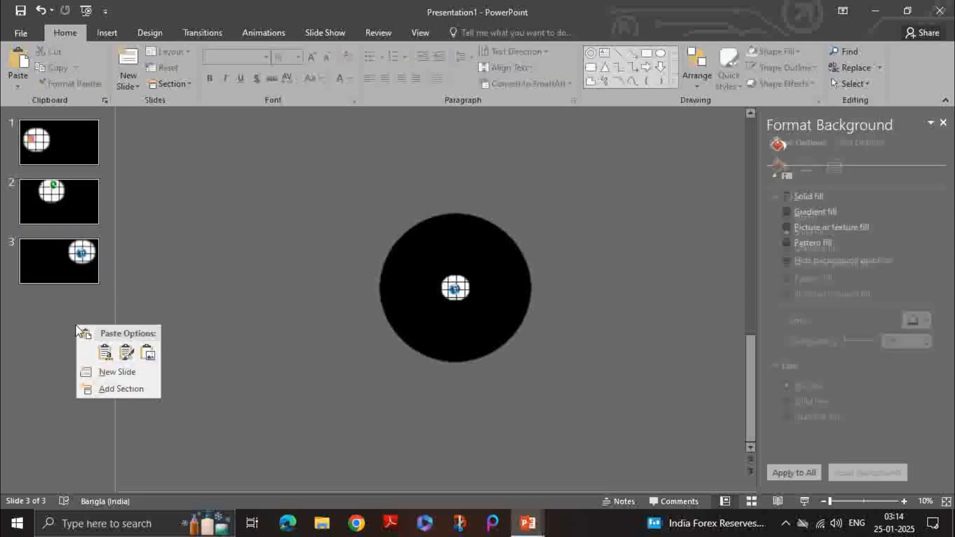
pyautogui.click(109, 358)
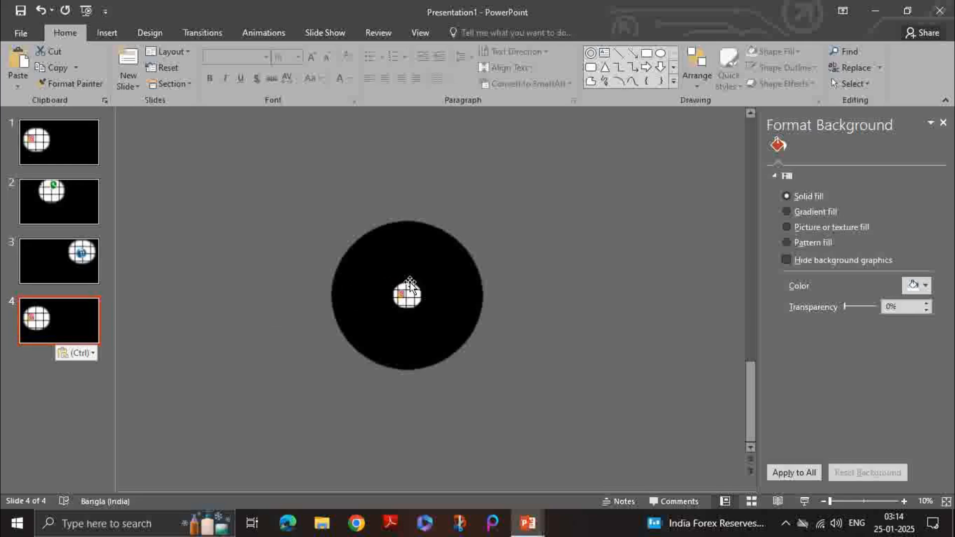
pyautogui.click(393, 313)
pyautogui.moveTo(398, 315)
pyautogui.mouseDown()
pyautogui.moveTo(424, 328)
pyautogui.moveTo(415, 334)
pyautogui.moveTo(408, 320)
pyautogui.mouseUp()
pyautogui.click(208, 249)
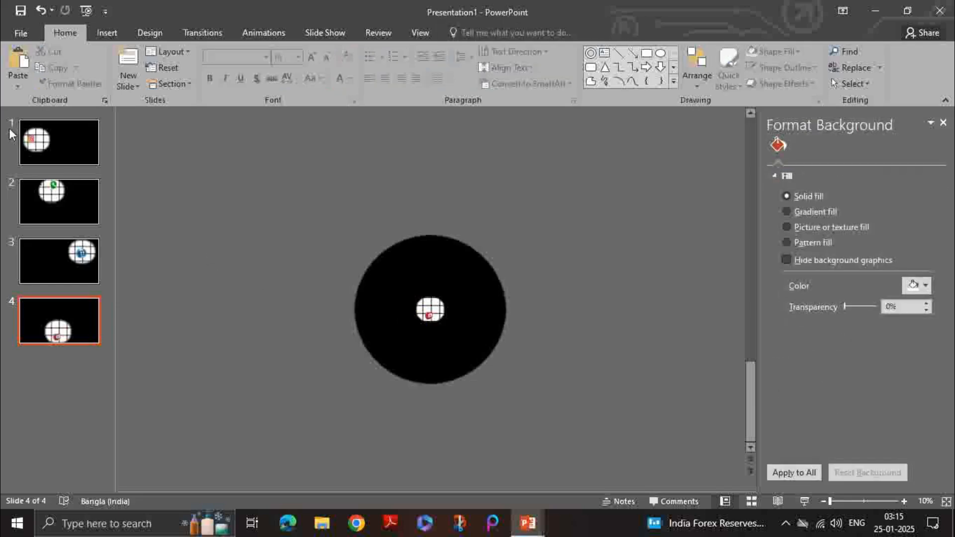
# Step: Apply the Fade transition to all four slides
pyautogui.click(28, 138)
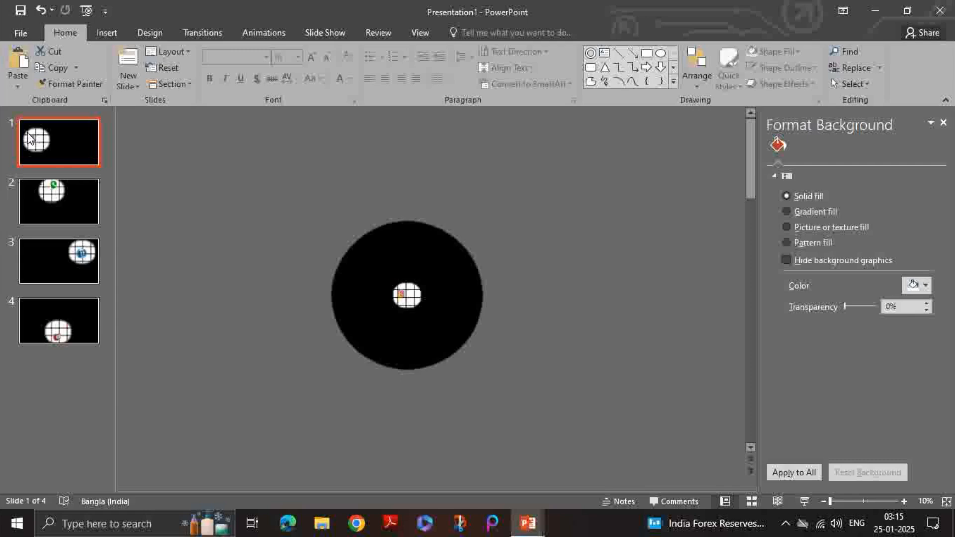
pyautogui.click(50, 199)
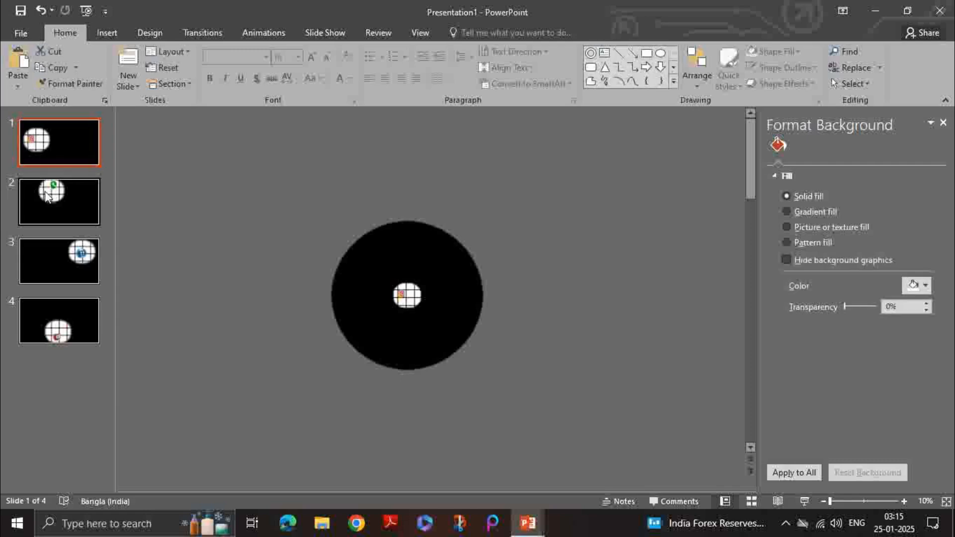
pyautogui.keyDown('ctrl'); pyautogui.click(62, 254); pyautogui.keyUp('ctrl')
pyautogui.keyDown('ctrl'); pyautogui.click(68, 312); pyautogui.keyUp('ctrl')
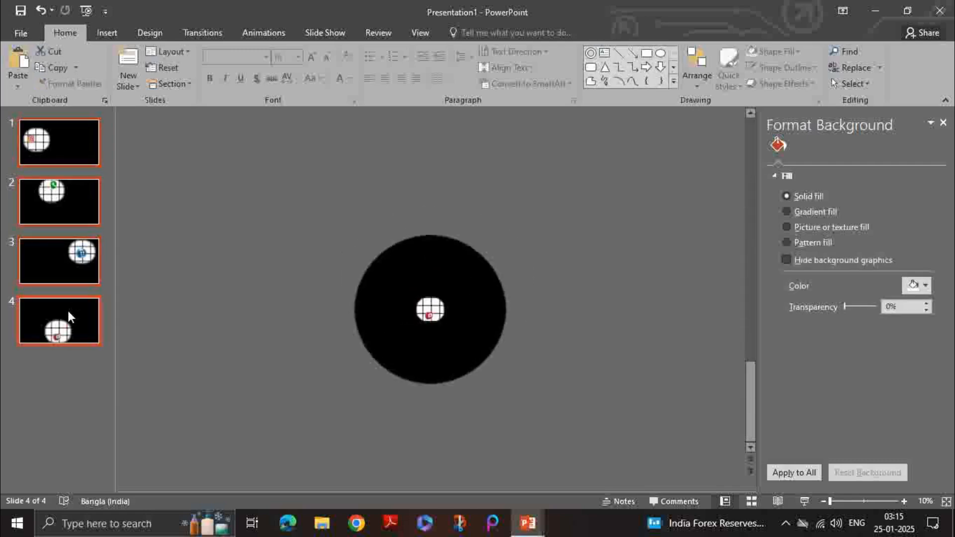
pyautogui.click(199, 27)
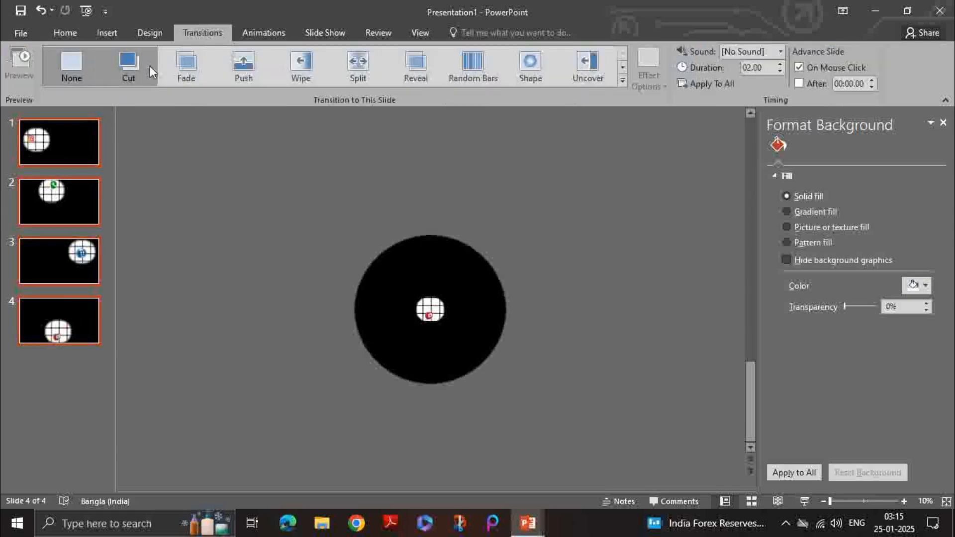
pyautogui.click(184, 64)
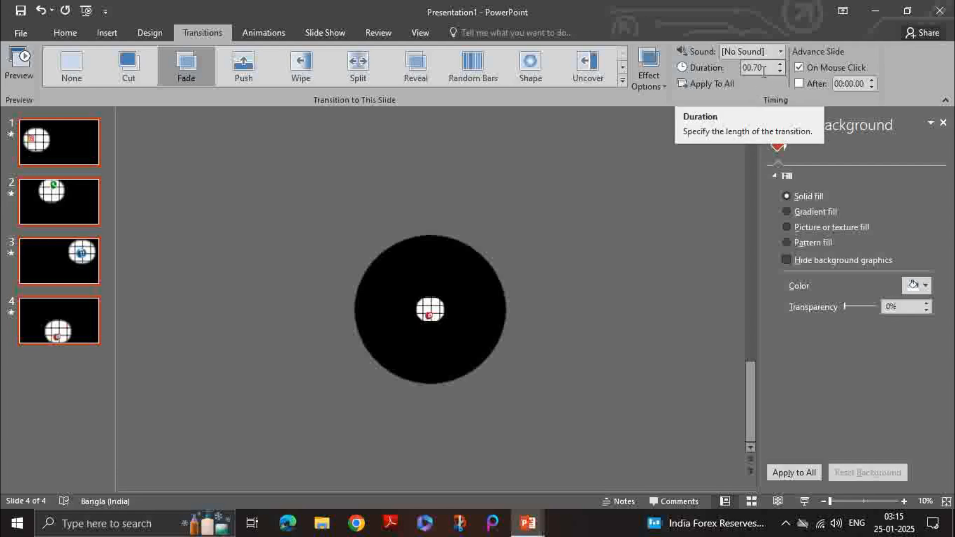
# Step: Play the slide show from slide 4 and exit it
pyautogui.click(805, 502)
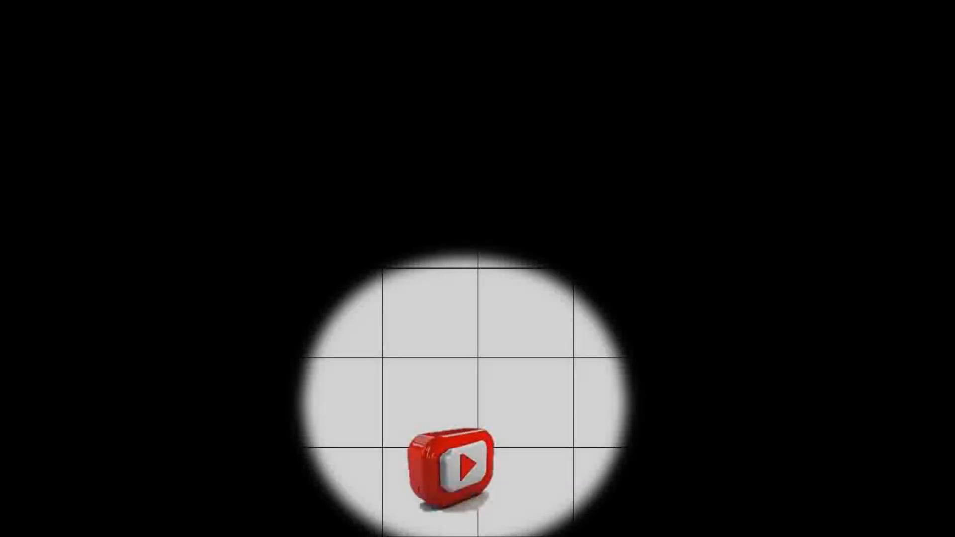
pyautogui.click(494, 196)
pyautogui.click(494, 196)
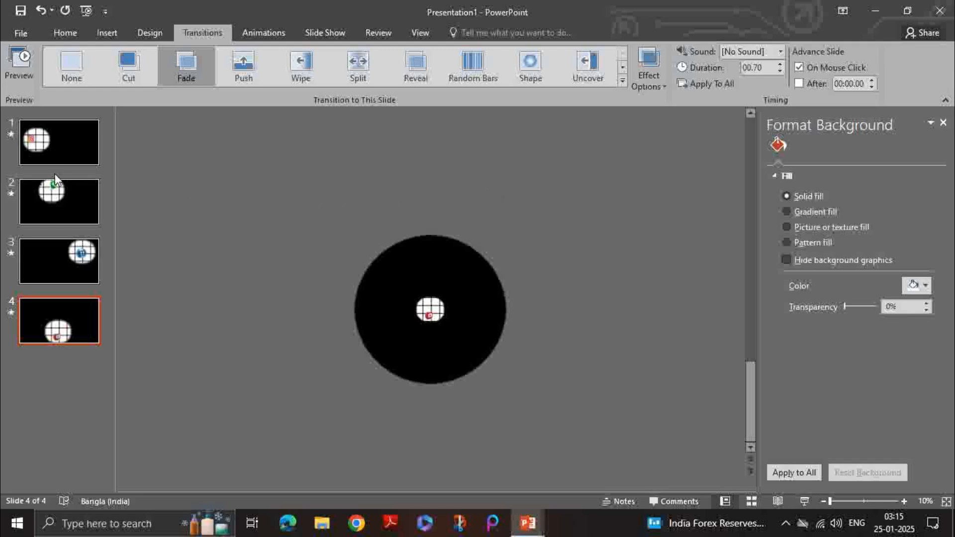
# Step: Play the slide show from slide 1 to preview the spotlight sequence
pyautogui.click(65, 139)
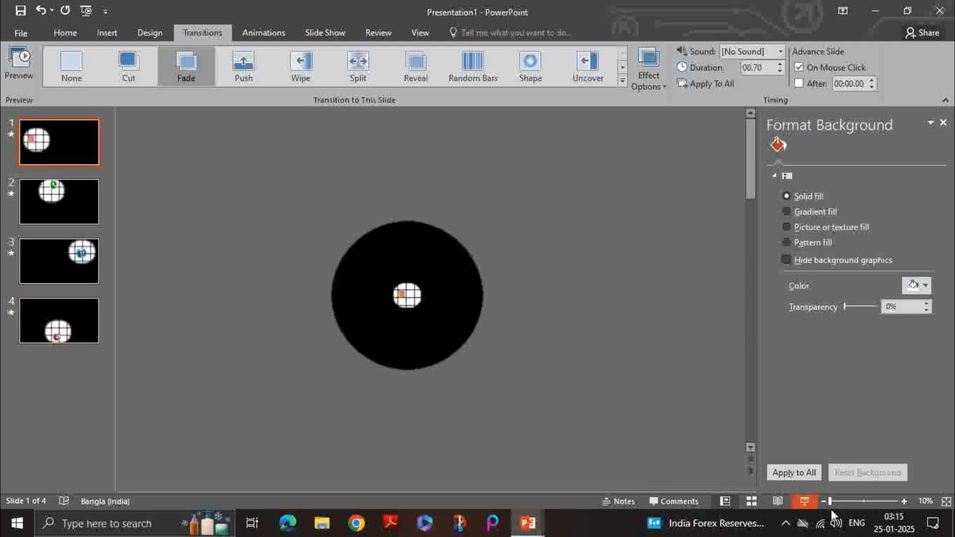
pyautogui.click(811, 505)
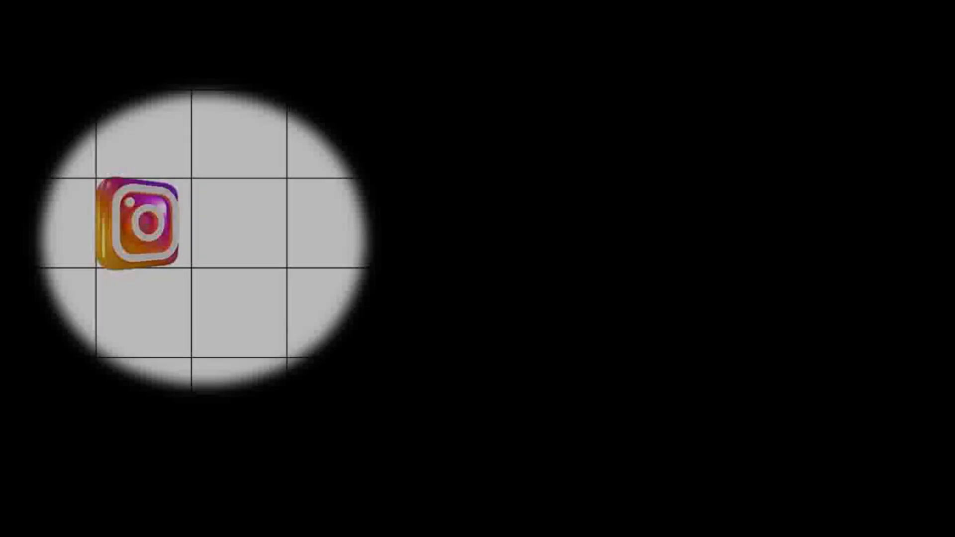